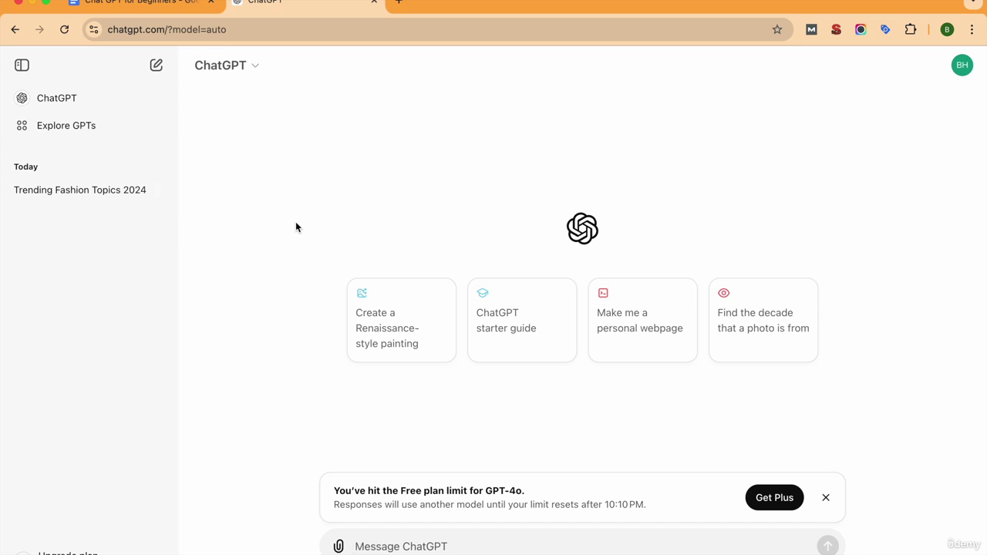
# Step: Dismiss the GPT-4o limit notice and copy the question about a high-intensity workout video caption from the Google Docs document
pyautogui.click(826, 498)
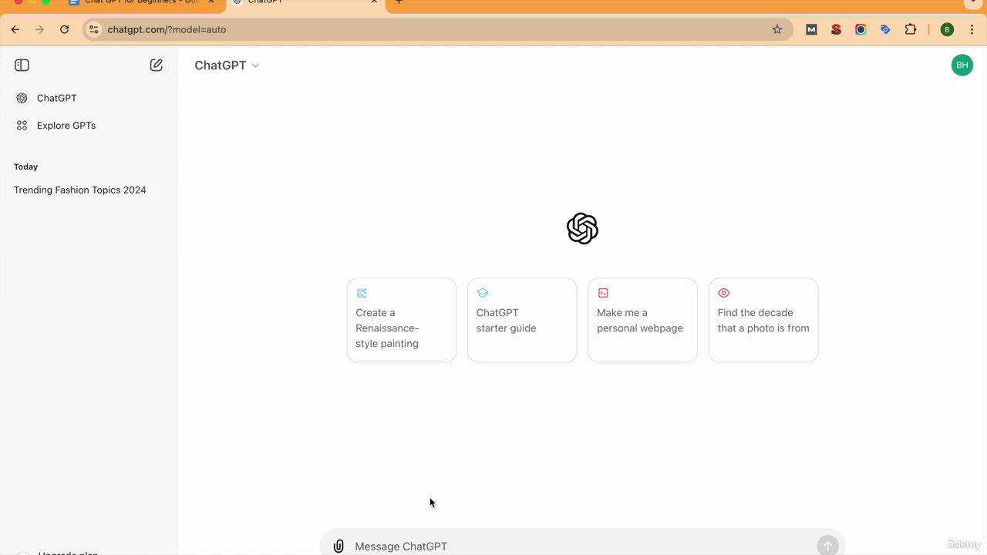
pyautogui.click(158, 5)
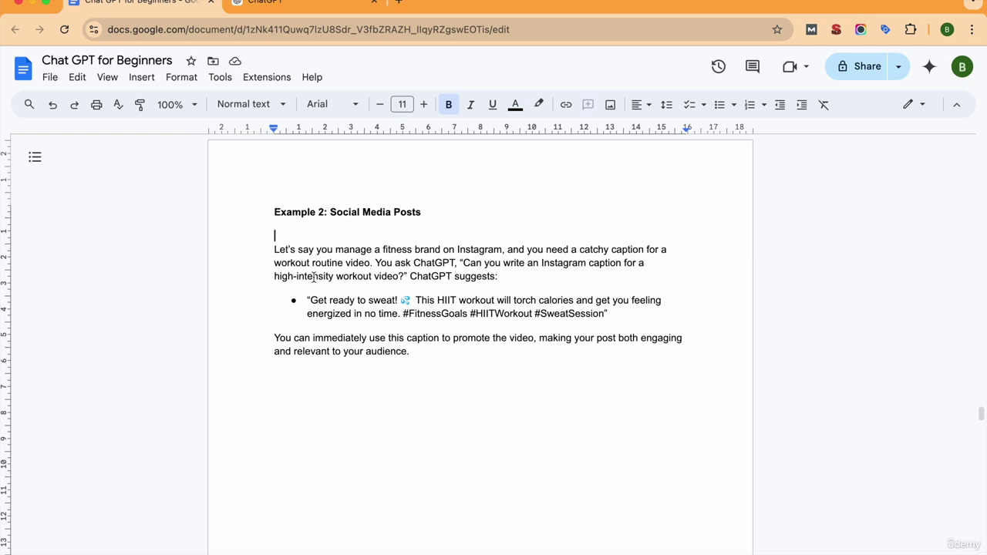
pyautogui.doubleClick(468, 263)
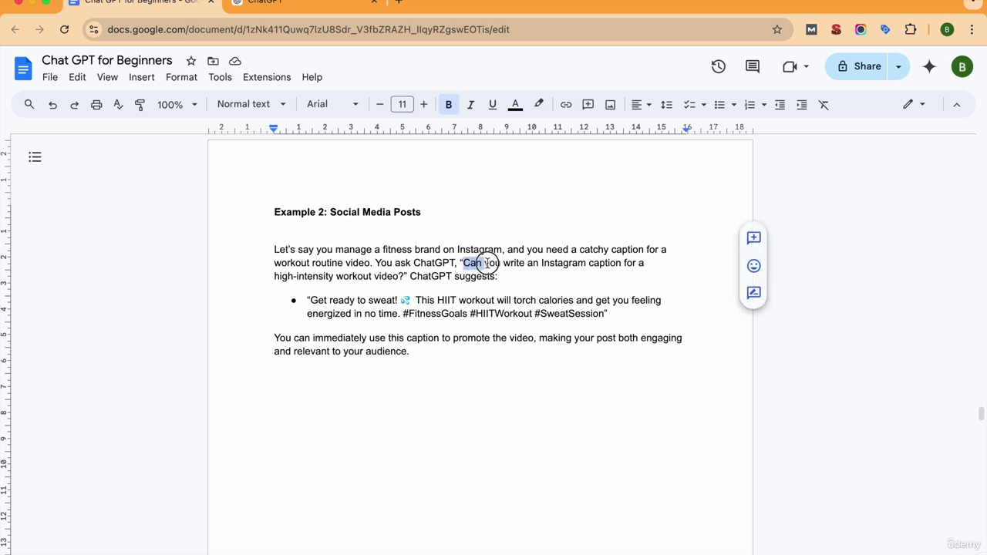
pyautogui.moveTo(487, 263); pyautogui.dragTo(398, 269)
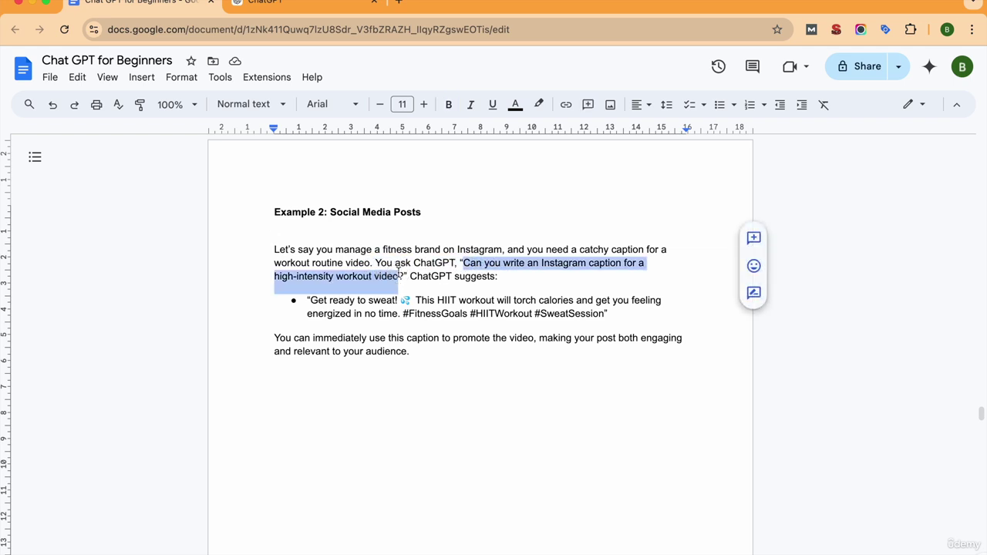
# Step: Return to ChatGPT and begin the prompt with "I am a social media marketing manager for a fitness brand."
pyautogui.click(313, 6)
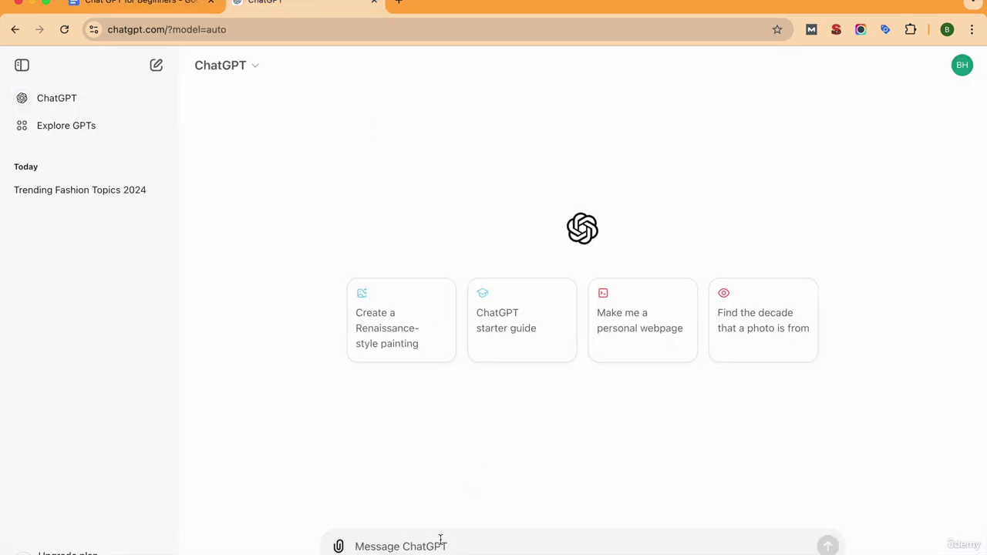
pyautogui.write('I am s')
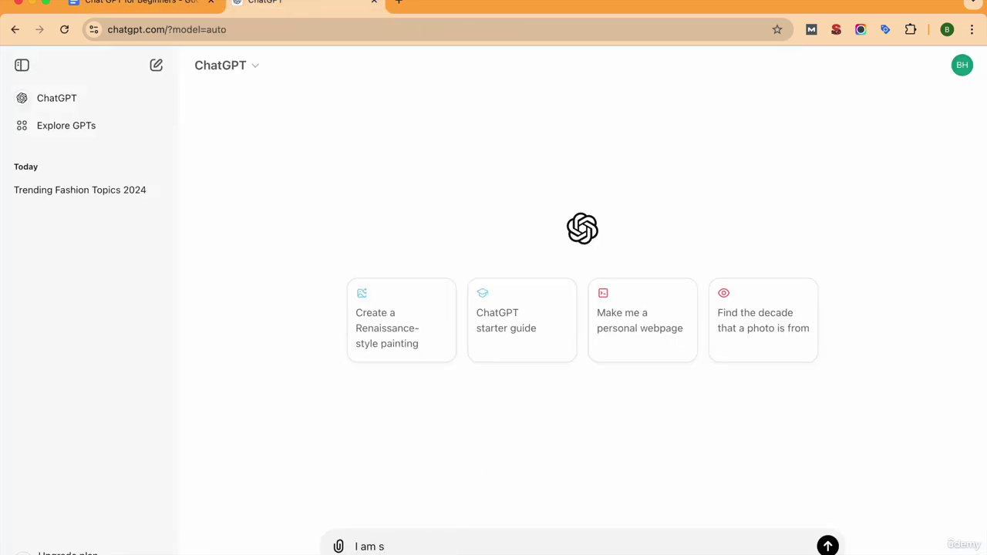
pyautogui.write('ocial media makreting m')
pyautogui.press('BackSpace')
pyautogui.press('BackSpace')
pyautogui.press('BackSpace')
pyautogui.press('BackSpace')
pyautogui.press('BackSpace')
pyautogui.press('BackSpace')
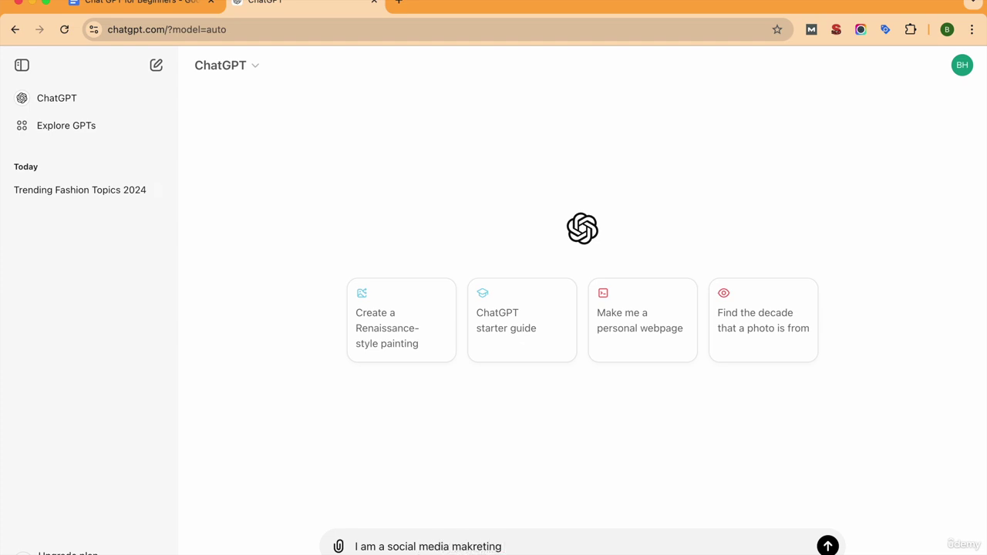
pyautogui.press('BackSpace')
pyautogui.press('BackSpace')
pyautogui.press('BackSpace')
pyautogui.press('BackSpace')
pyautogui.write('arketing manage ')
pyautogui.write(' for a fitness brand.')
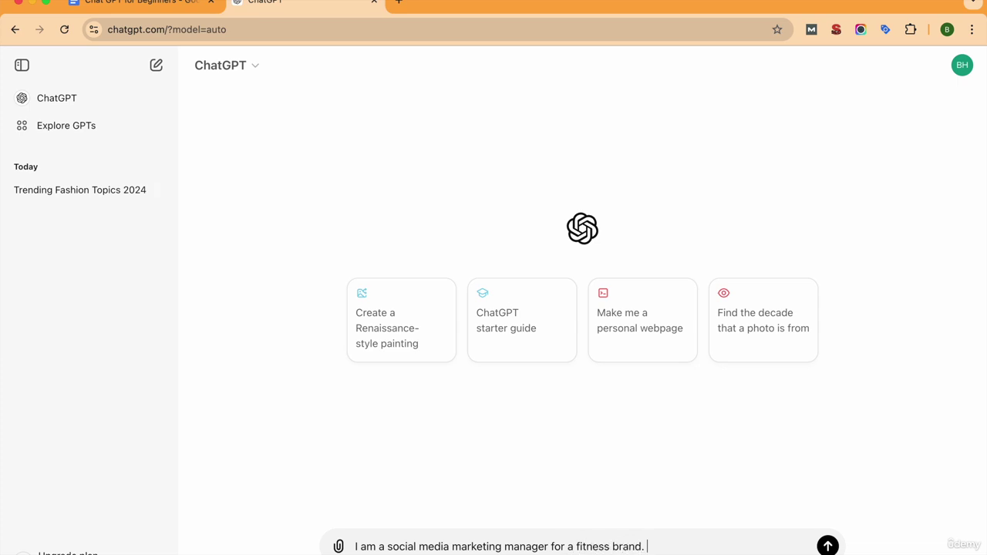
# Step: Append "Can you write an Instagram caption for a high-intensity workout video so that we can get the maximum reach" and send the prompt
pyautogui.write('Can you write an Instagram caption for a high-intensity workout video')
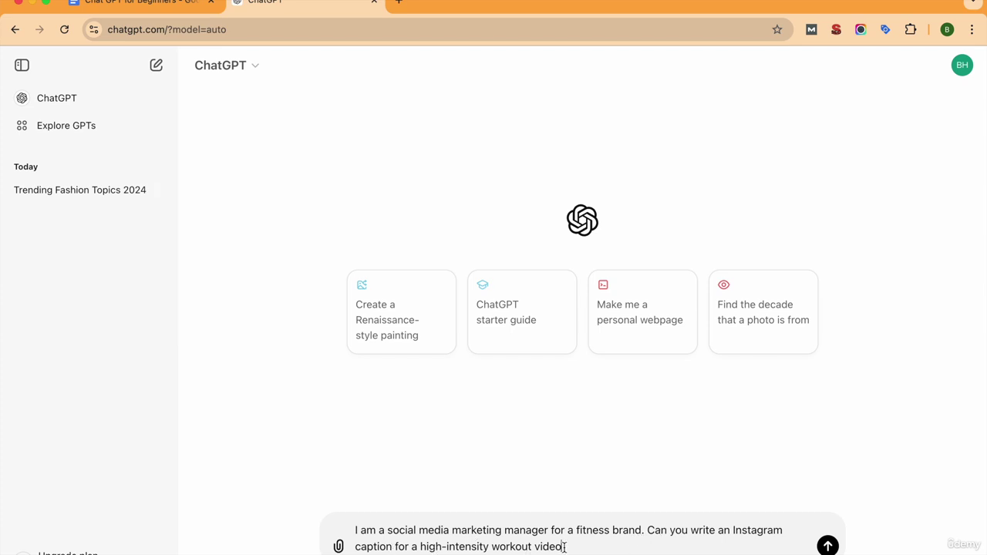
pyautogui.write('with the')
pyautogui.press('BackSpace')
pyautogui.write('so that we can get ')
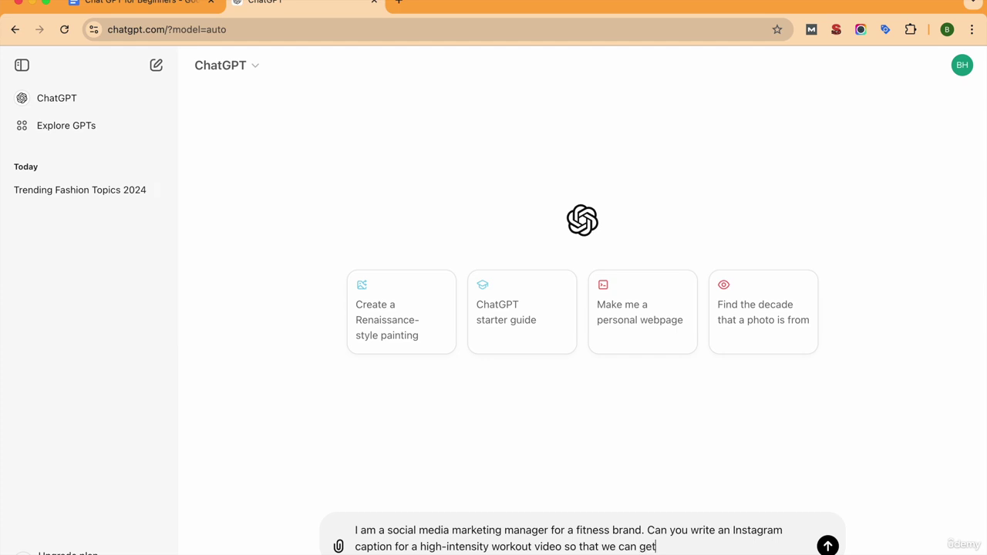
pyautogui.write('the maxo')
pyautogui.press('BackSpace')
pyautogui.write('imum reach')
pyautogui.press('Return')
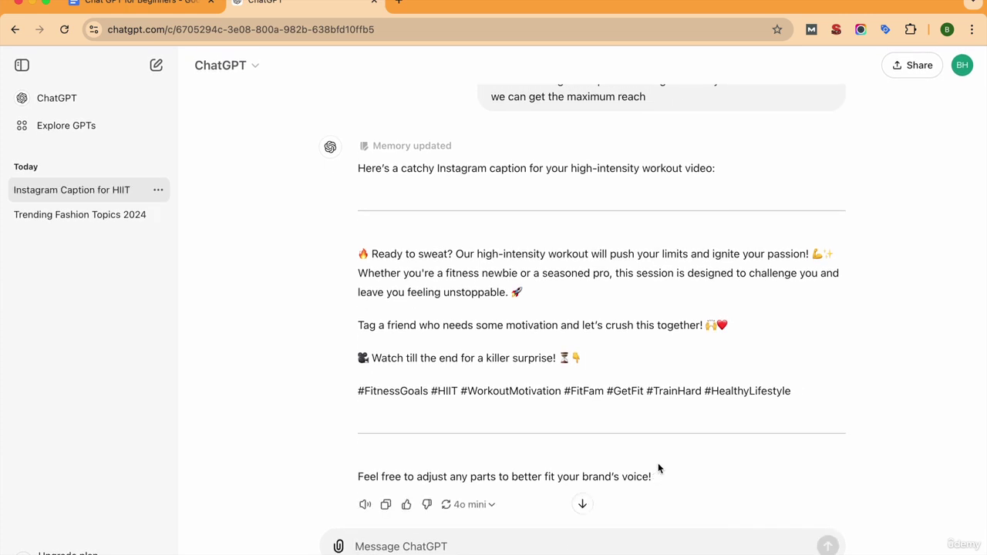
# Step: Review the generated caption and send "Can you please write 5 more responses so that I can choose which one is the best ?"
pyautogui.moveTo(564, 260); pyautogui.dragTo(599, 270)
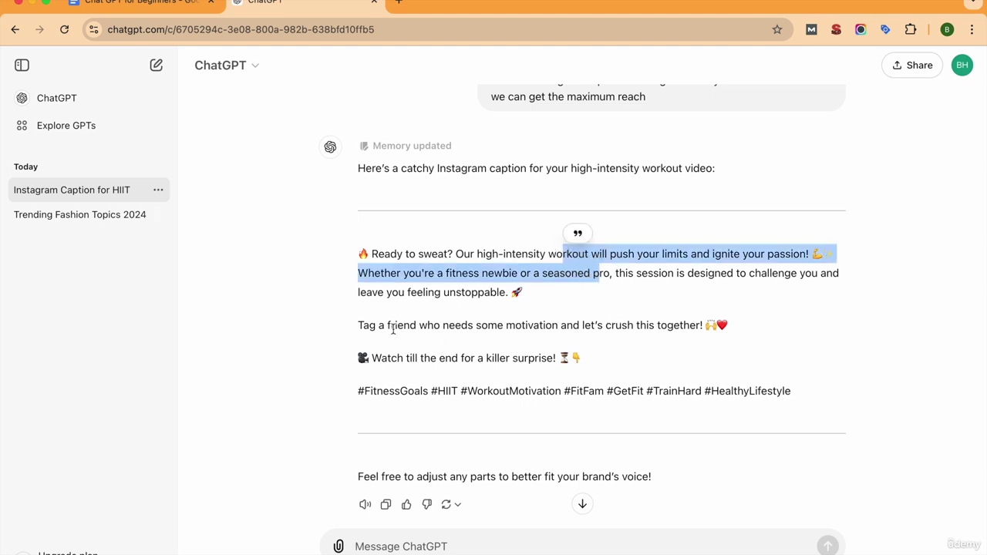
pyautogui.moveTo(357, 325); pyautogui.dragTo(396, 328)
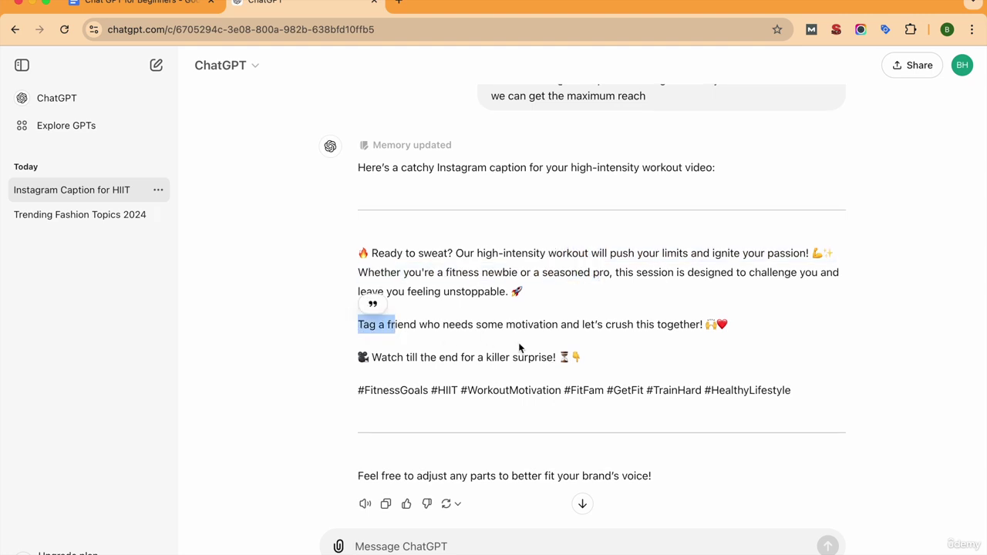
pyautogui.scroll(-1, 520, 348)
pyautogui.click(520, 346)
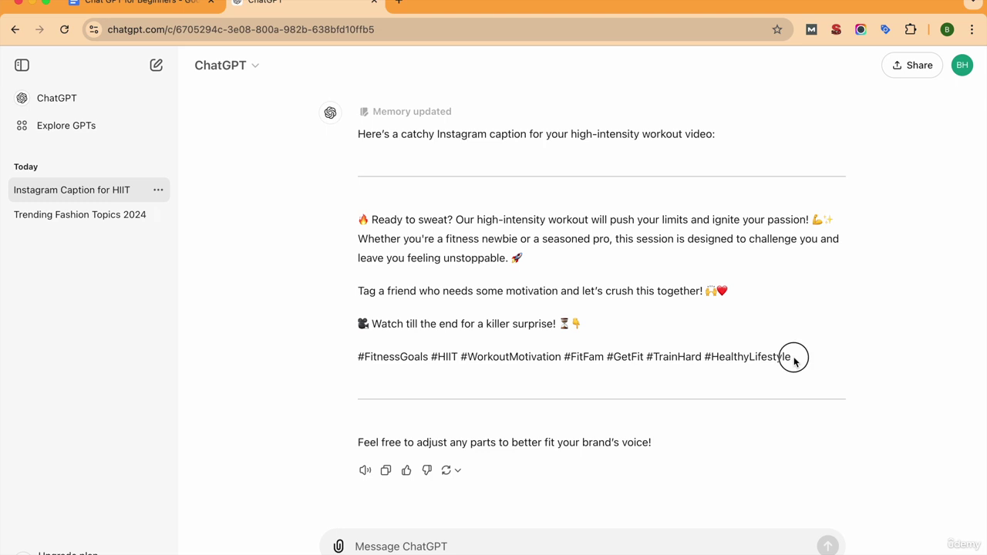
pyautogui.moveTo(795, 361); pyautogui.dragTo(391, 229)
pyautogui.click(390, 232)
pyautogui.click(401, 548)
pyautogui.write('Can you p')
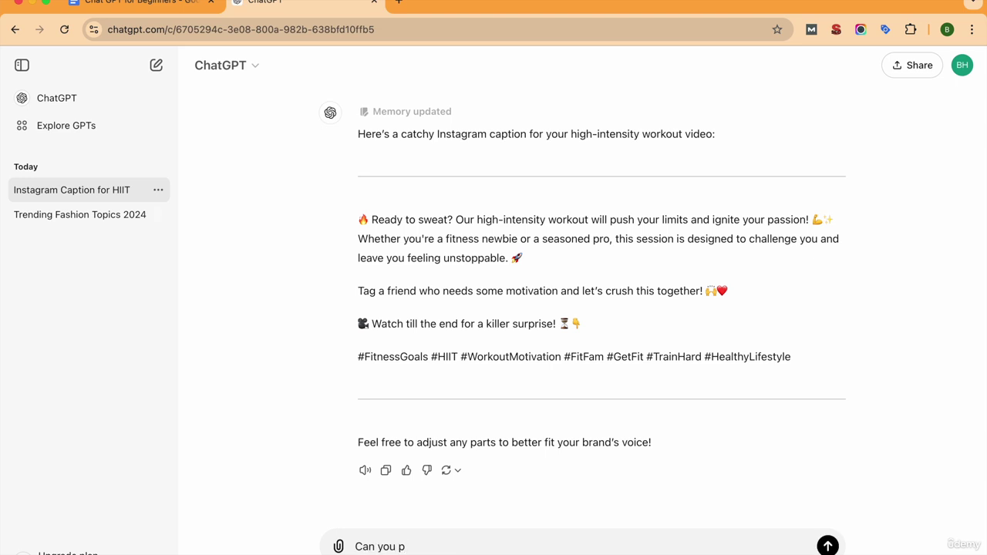
pyautogui.write('lease write 5 more re')
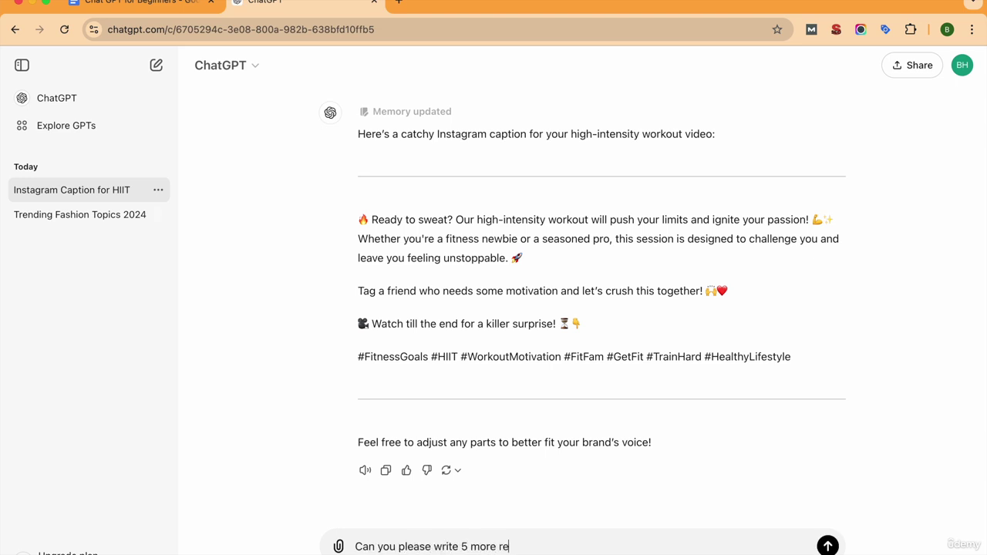
pyautogui.write('sponses so that I can ch')
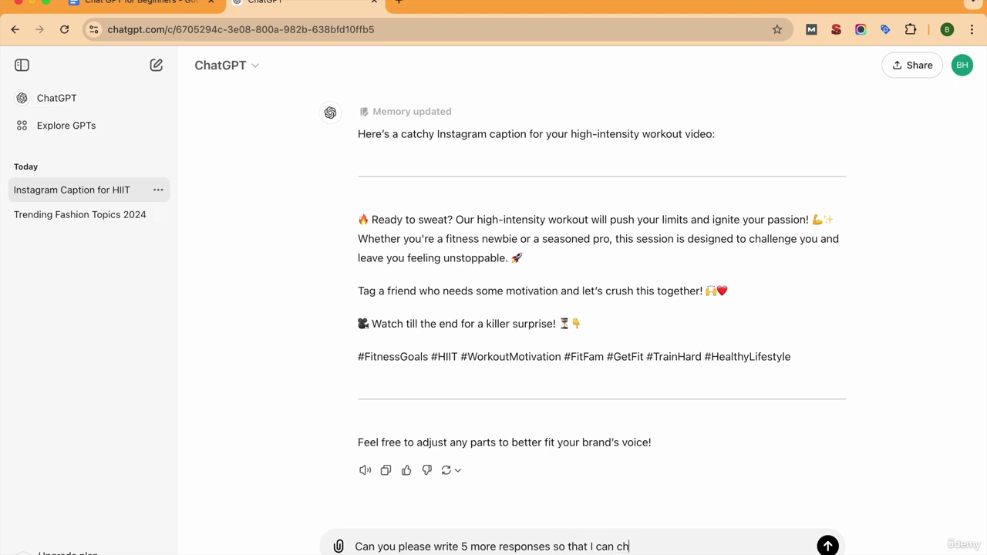
pyautogui.write('oose which one is the best ?')
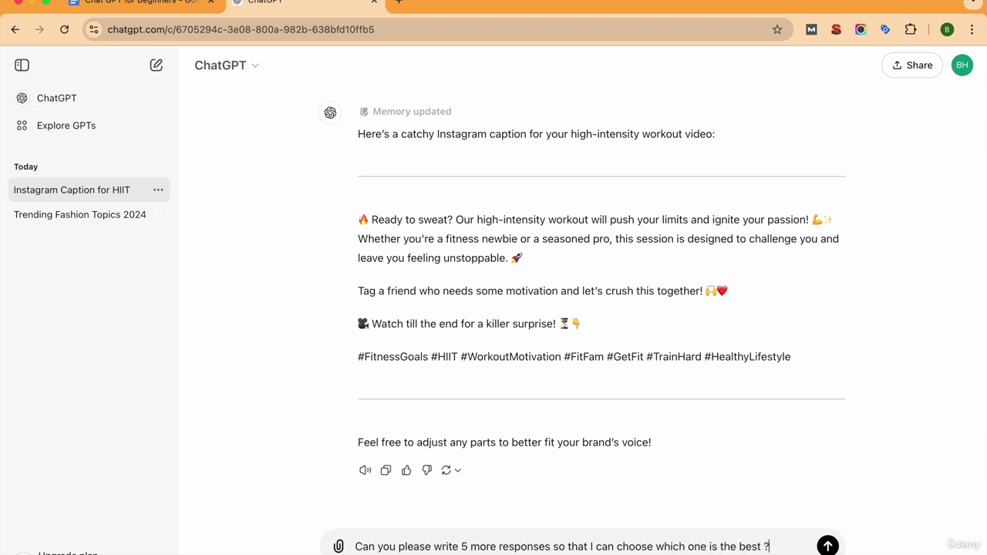
pyautogui.press('Return')
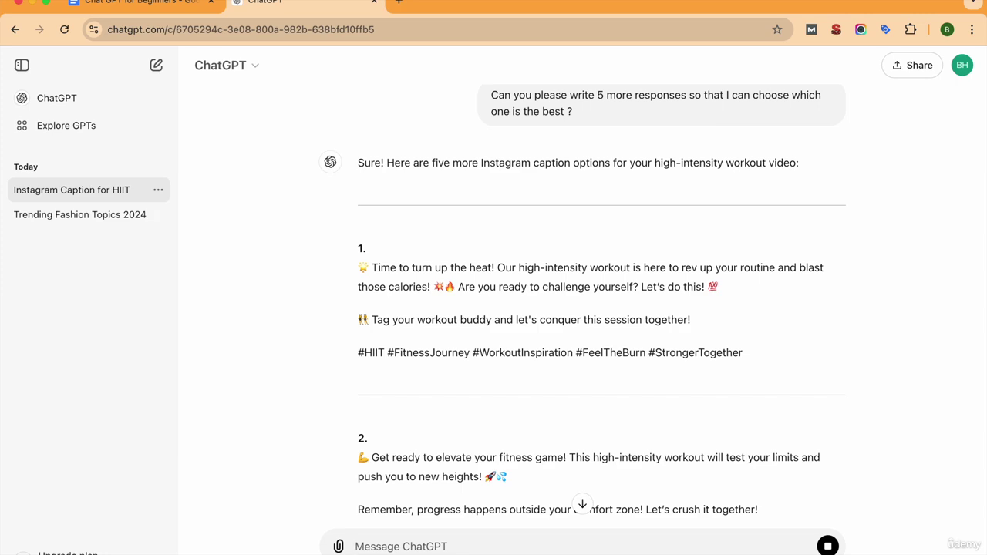
# Step: Send the follow-up "I liked the 4th one. But the hashtags used in it are not good. Can you suggest better hashtags ?"
pyautogui.scroll(1, 430, 510)
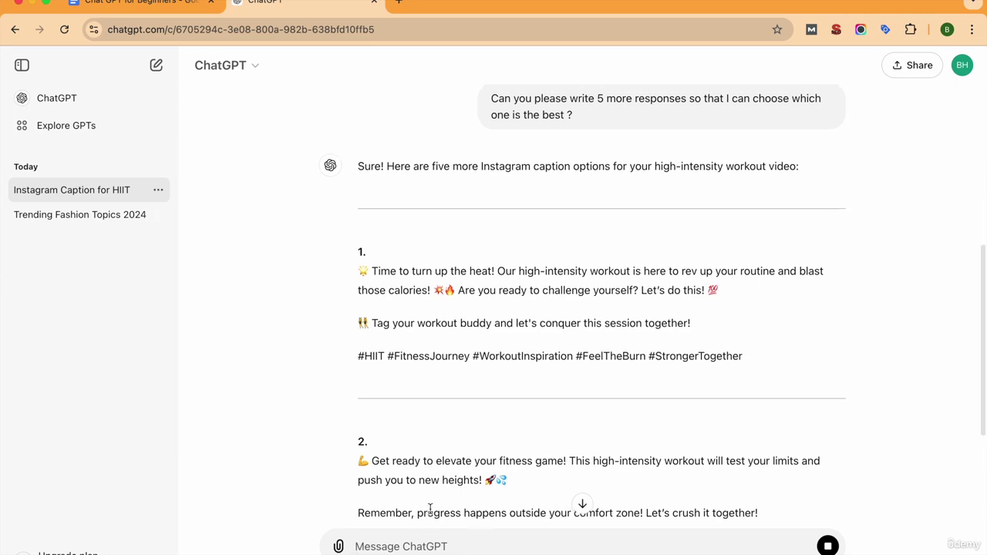
pyautogui.scroll(-1, 431, 514)
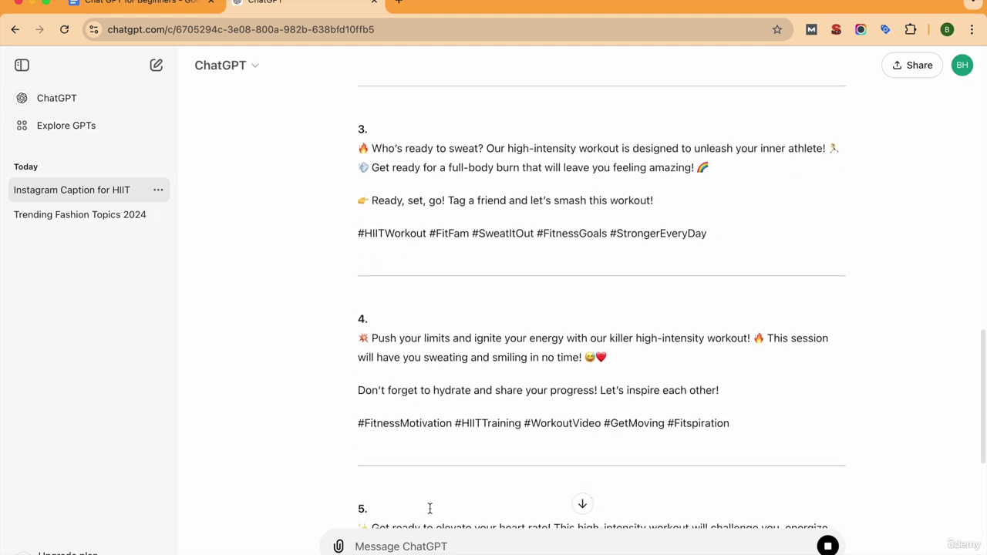
pyautogui.scroll(-5, 473, 340)
pyautogui.scroll(3, 472, 340)
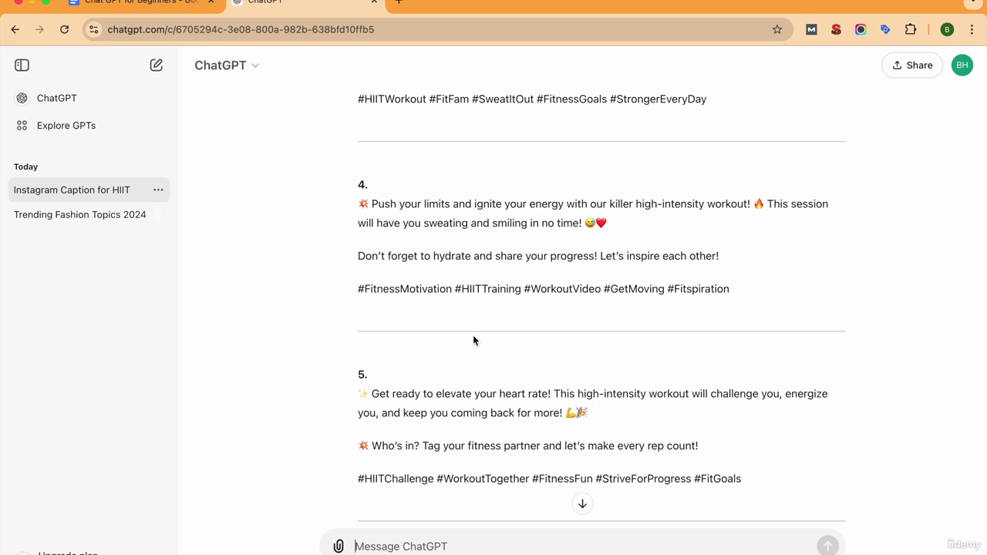
pyautogui.scroll(-3, 473, 340)
pyautogui.click(399, 545)
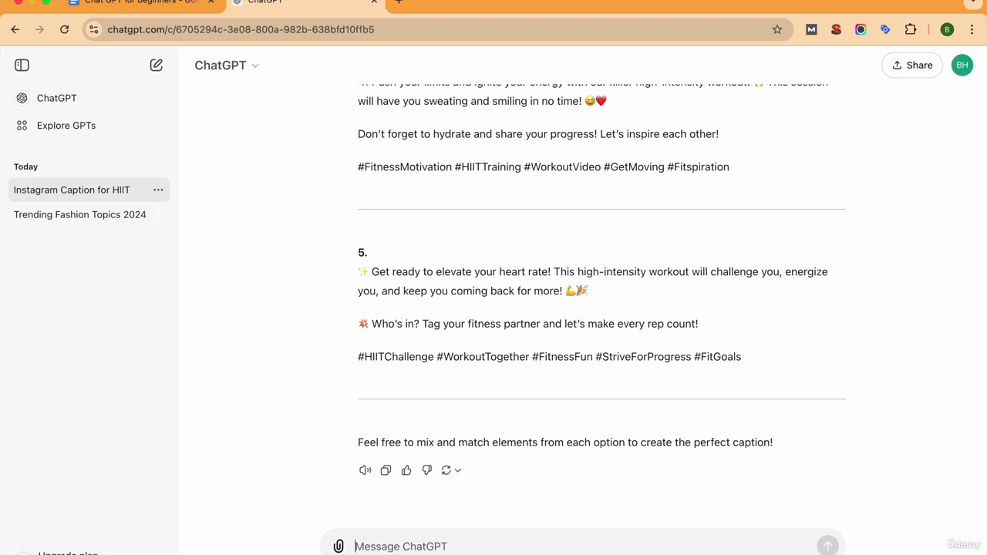
pyautogui.write('I liked the ')
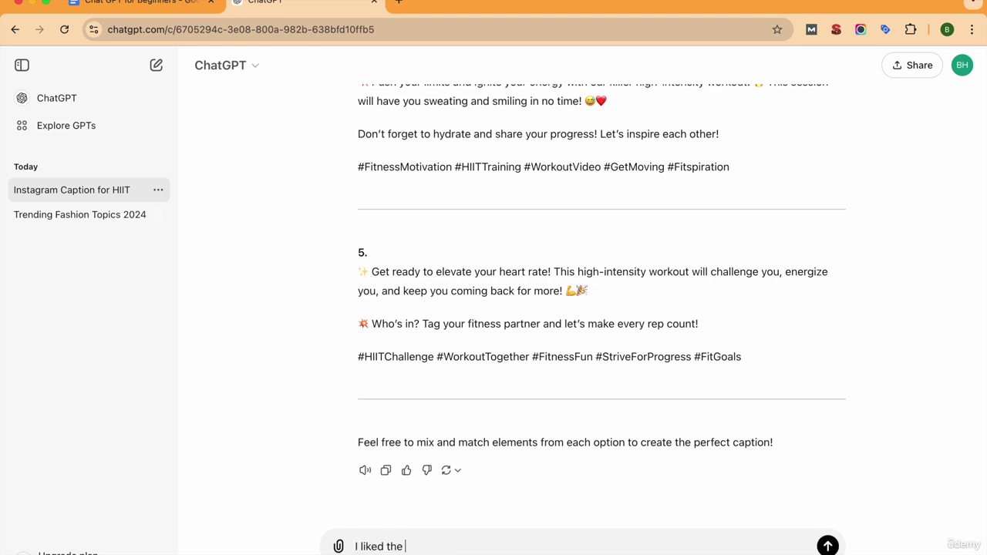
pyautogui.write('4th one. But the hashtags ')
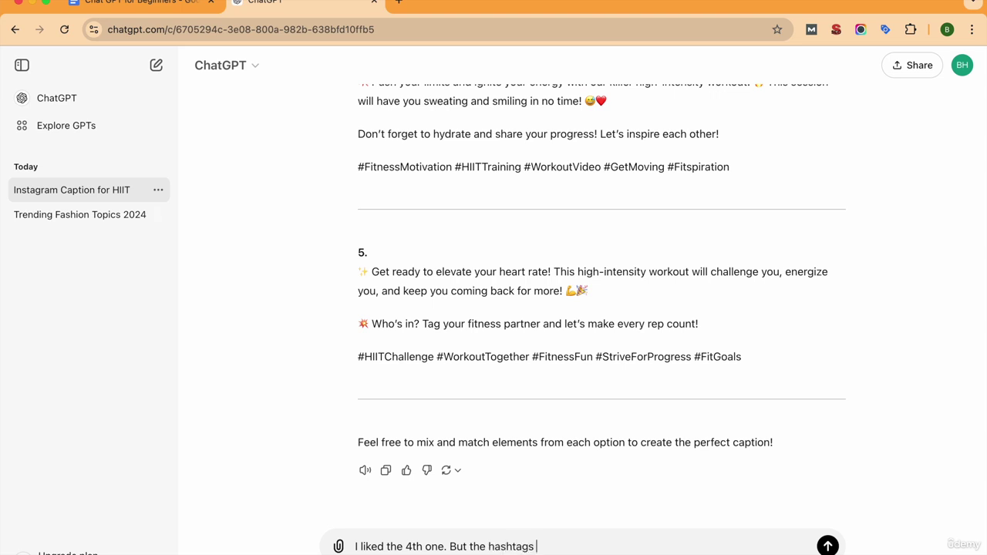
pyautogui.write('used in it are not good. C')
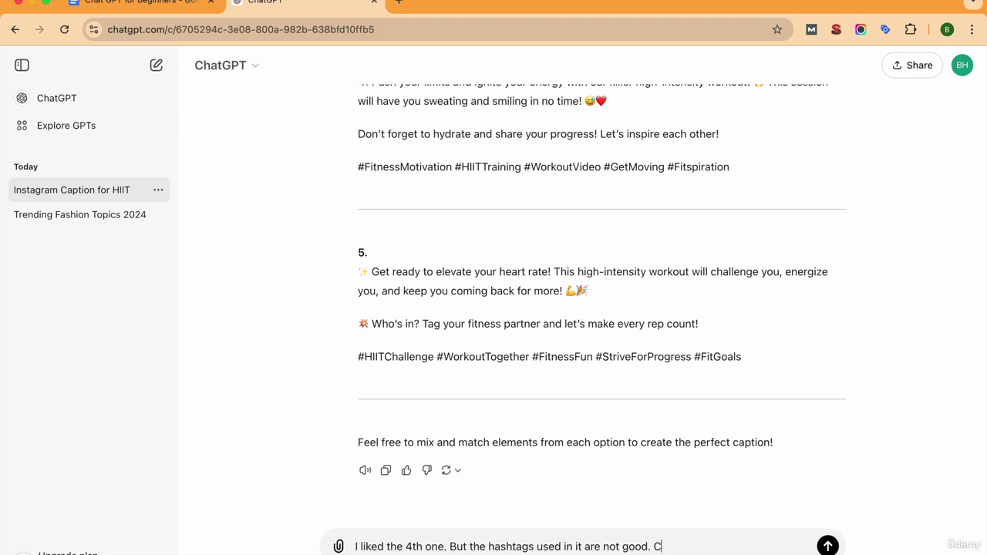
pyautogui.write('an you suggest better h')
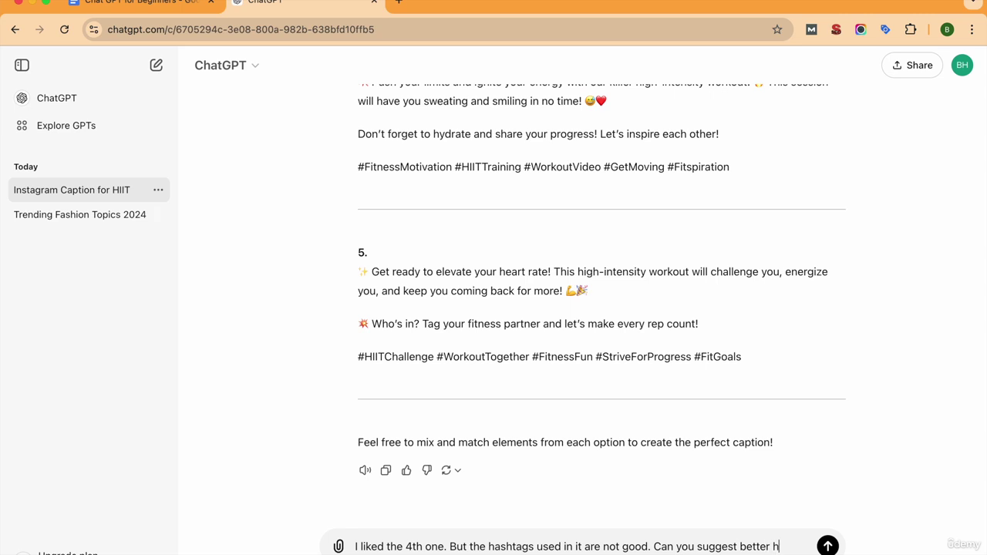
pyautogui.write('ashtags ?')
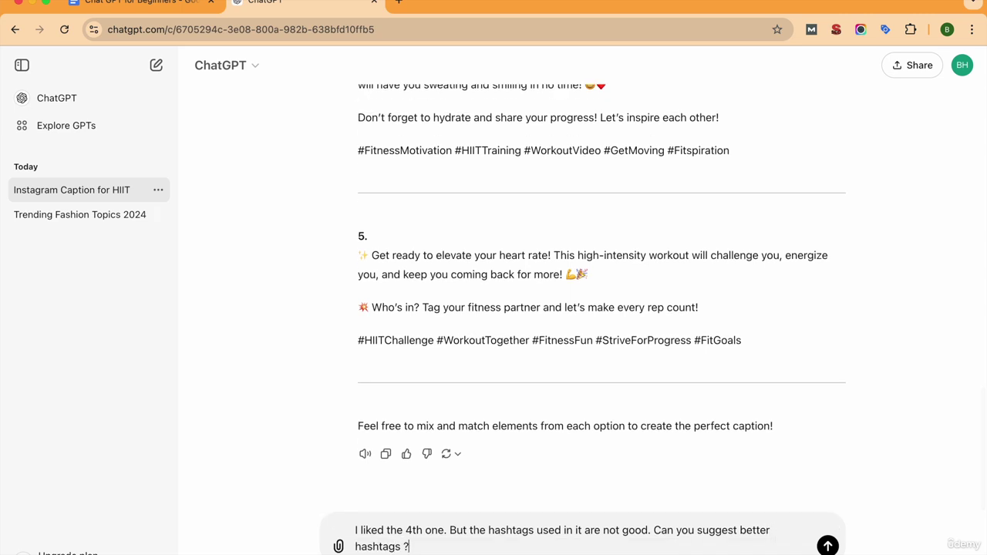
pyautogui.press('Return')
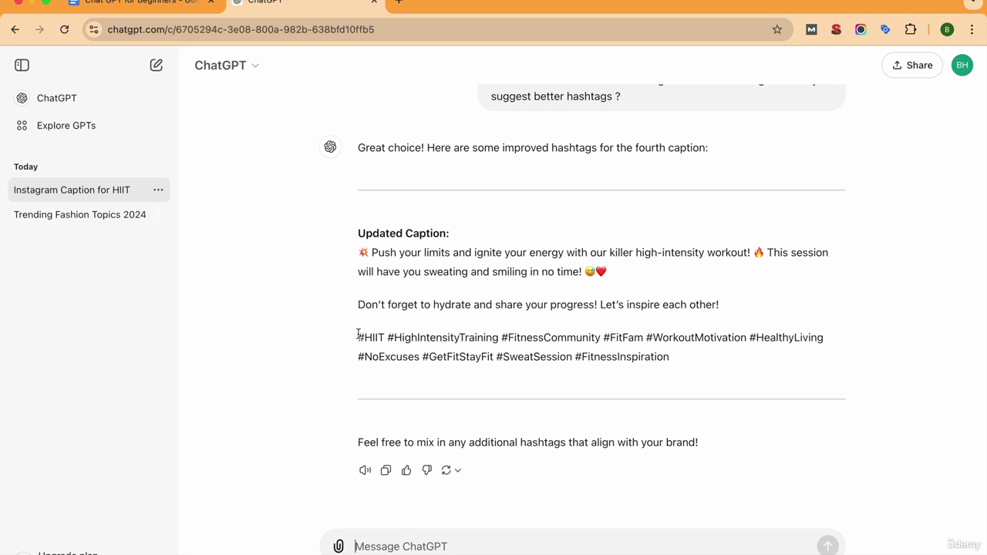
# Step: Check the hashtags and text of the updated caption and send the request "Can you add more smileys to it ?"
pyautogui.moveTo(358, 337); pyautogui.dragTo(676, 358)
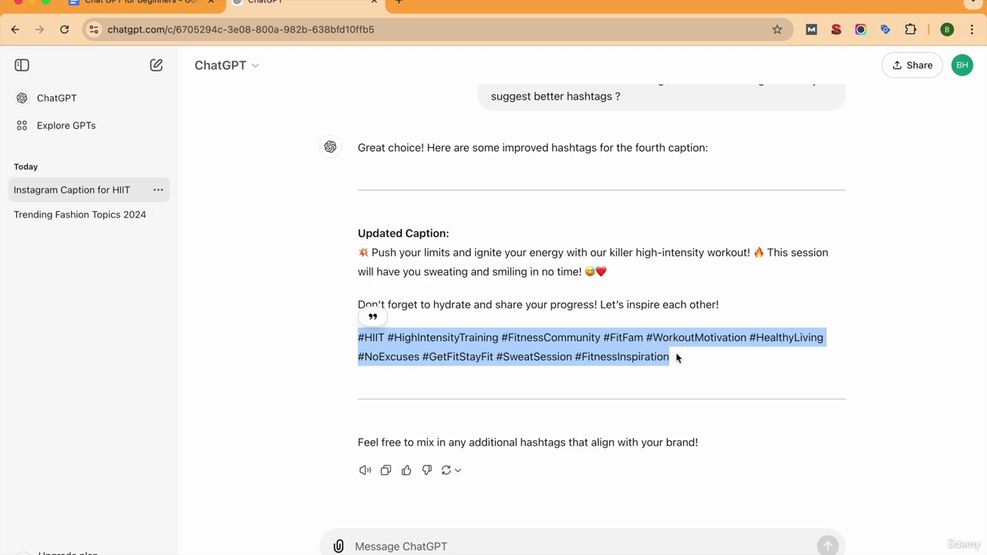
pyautogui.click(678, 364)
pyautogui.scroll(1, 678, 365)
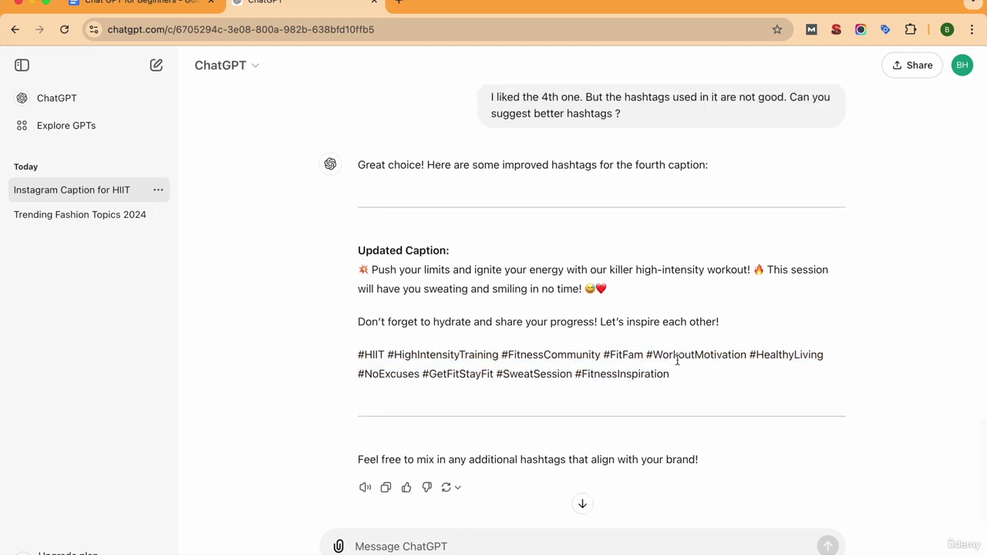
pyautogui.scroll(-1, 678, 360)
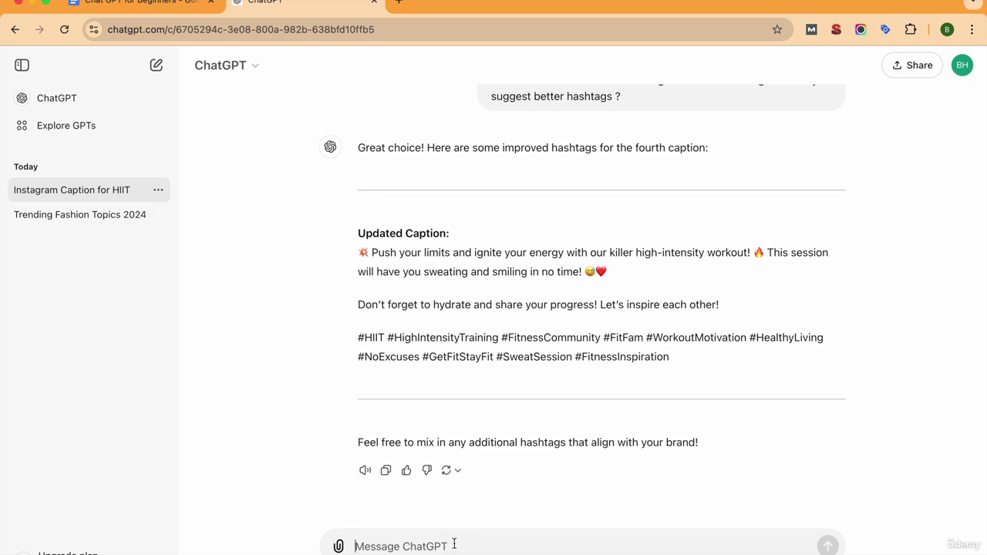
pyautogui.write('Can you add m')
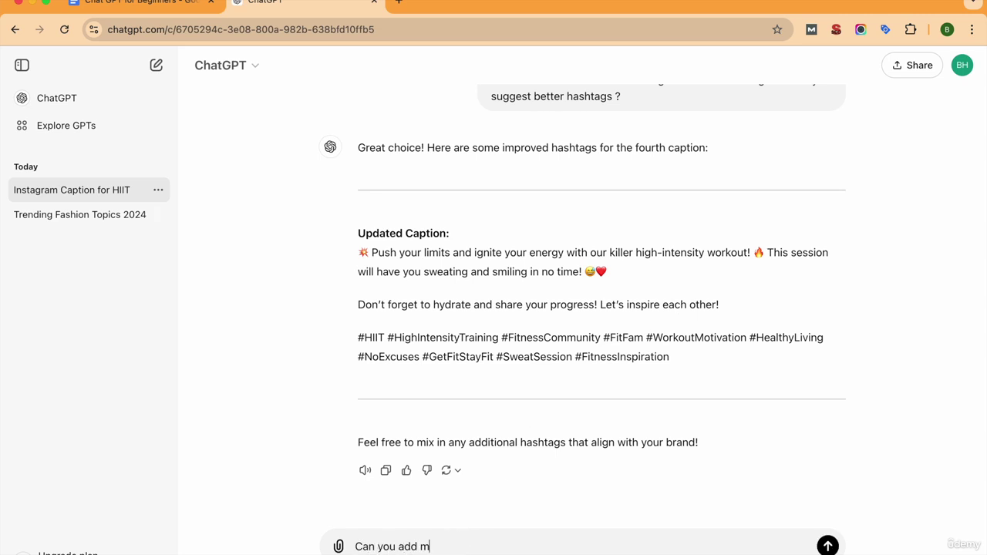
pyautogui.write('ore smileys to it ?')
pyautogui.moveTo(346, 236); pyautogui.dragTo(621, 282)
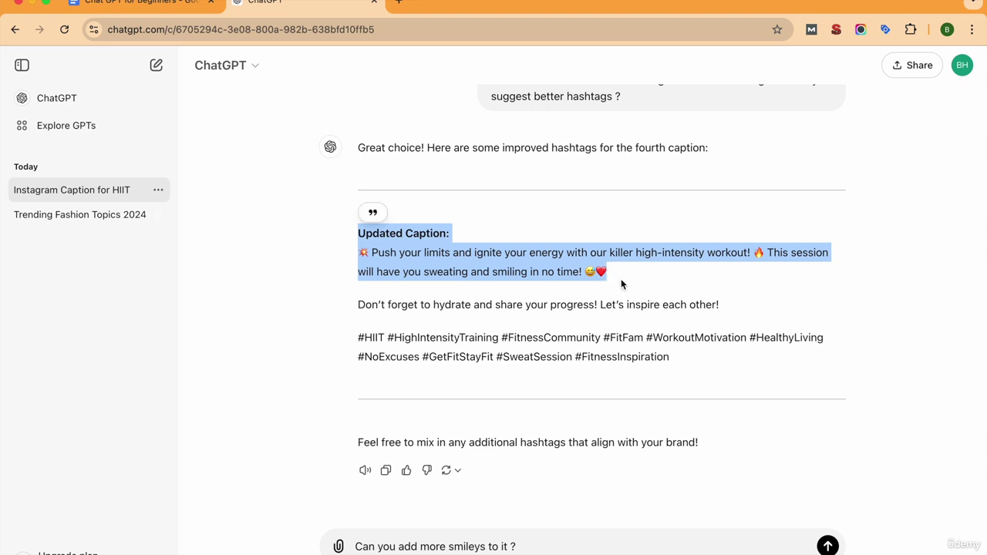
pyautogui.click(622, 283)
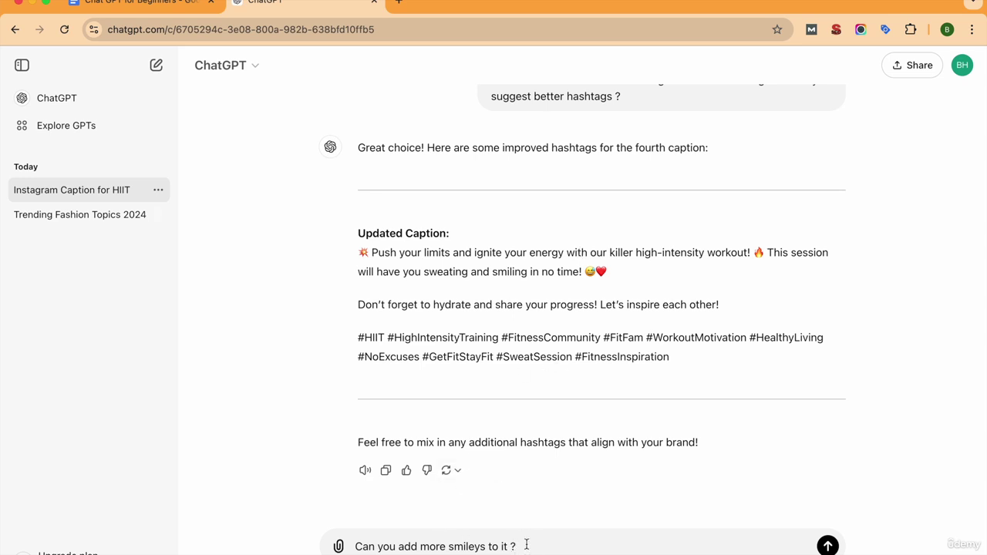
pyautogui.press('Return')
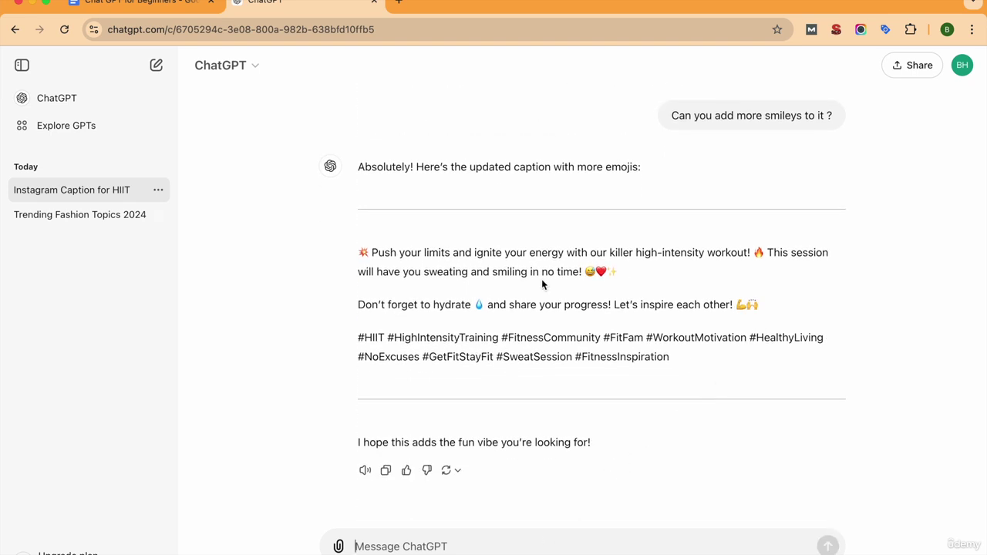
# Step: Copy the 😅 emoji from the caption into a new message, send "😅 remove this one." and review the revised caption
pyautogui.click(586, 272)
pyautogui.moveTo(586, 273); pyautogui.dragTo(593, 273)
pyautogui.press('super+c')
pyautogui.click(491, 545)
pyautogui.press('super+v')
pyautogui.write('remove this one')
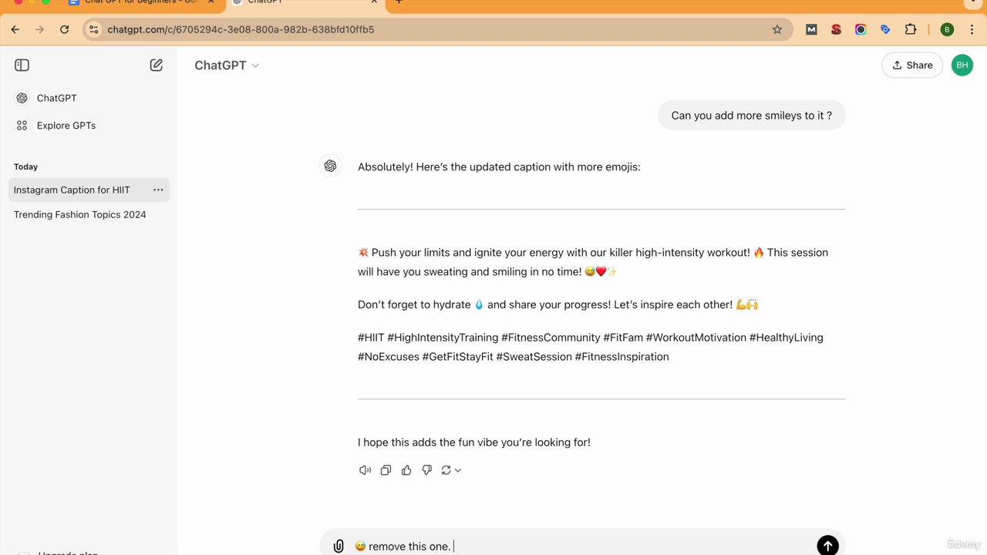
pyautogui.write('.')
pyautogui.press('Return')
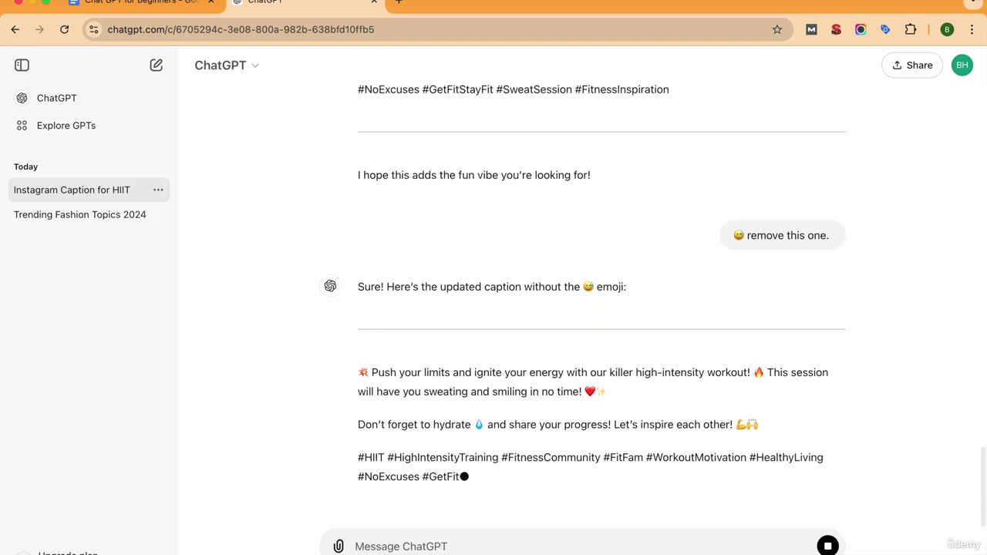
pyautogui.moveTo(356, 249); pyautogui.dragTo(701, 364)
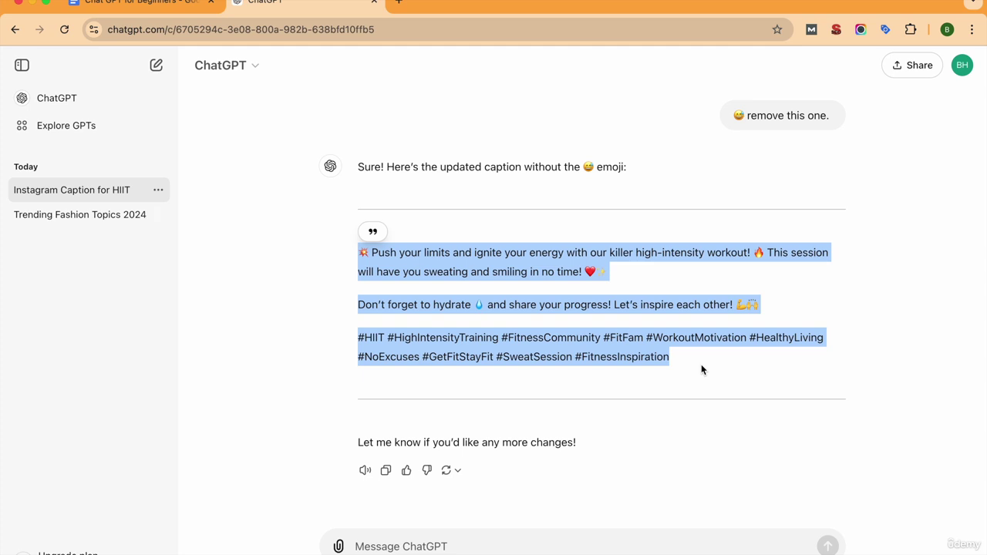
pyautogui.click(727, 379)
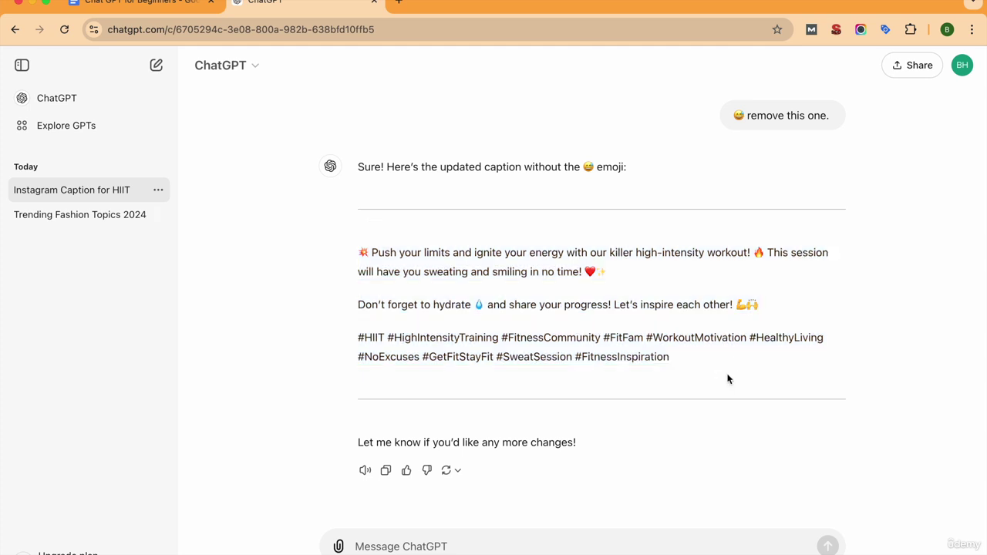